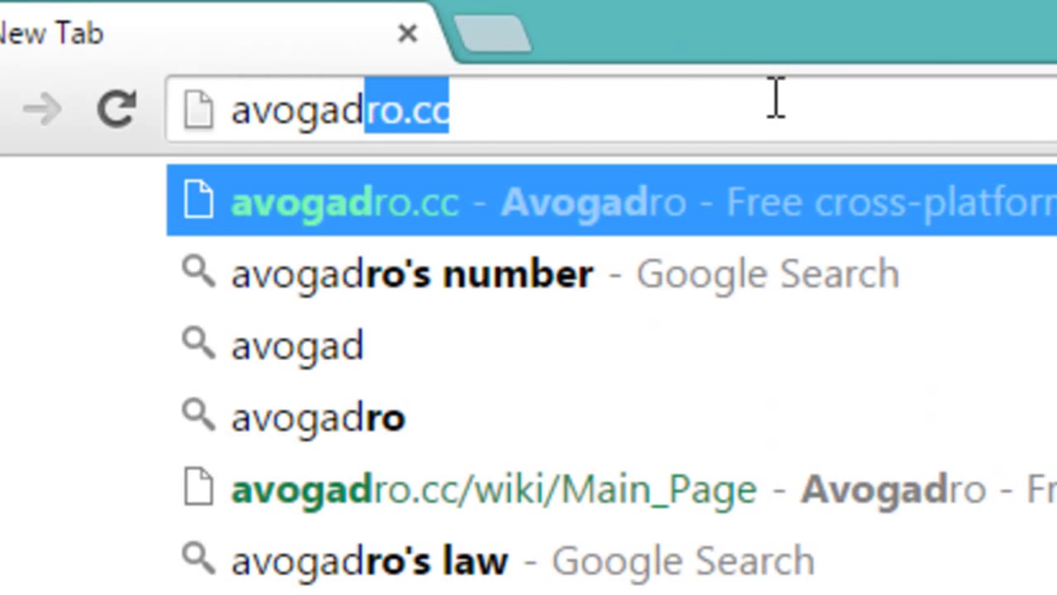
Go to avogadro.cc and start the Get Avogadro download from SourceForge.
{"action": "type", "text": "ro.cc"}
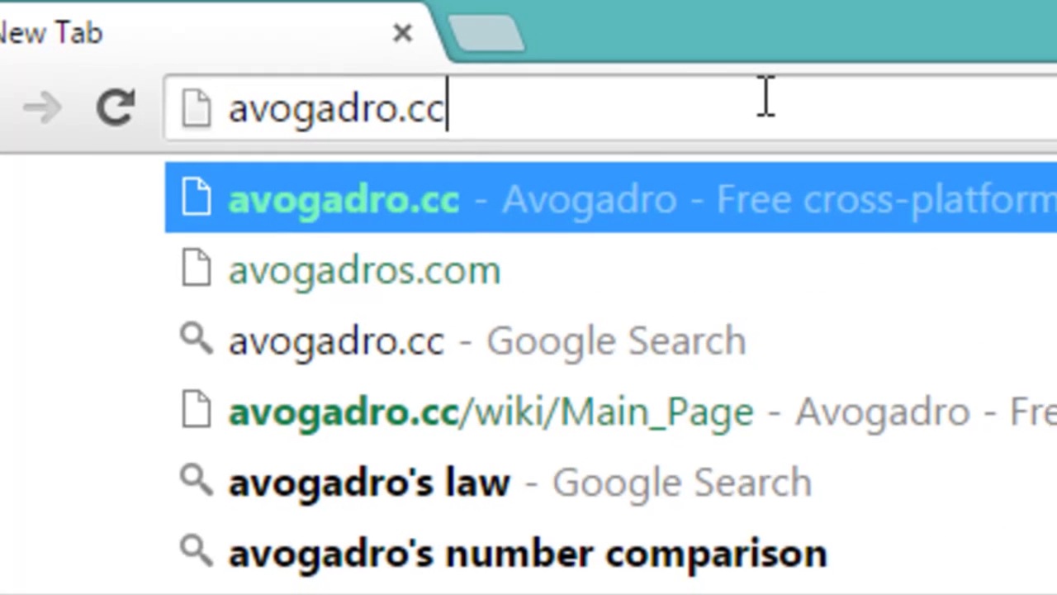
{"action": "key", "text": "Return"}
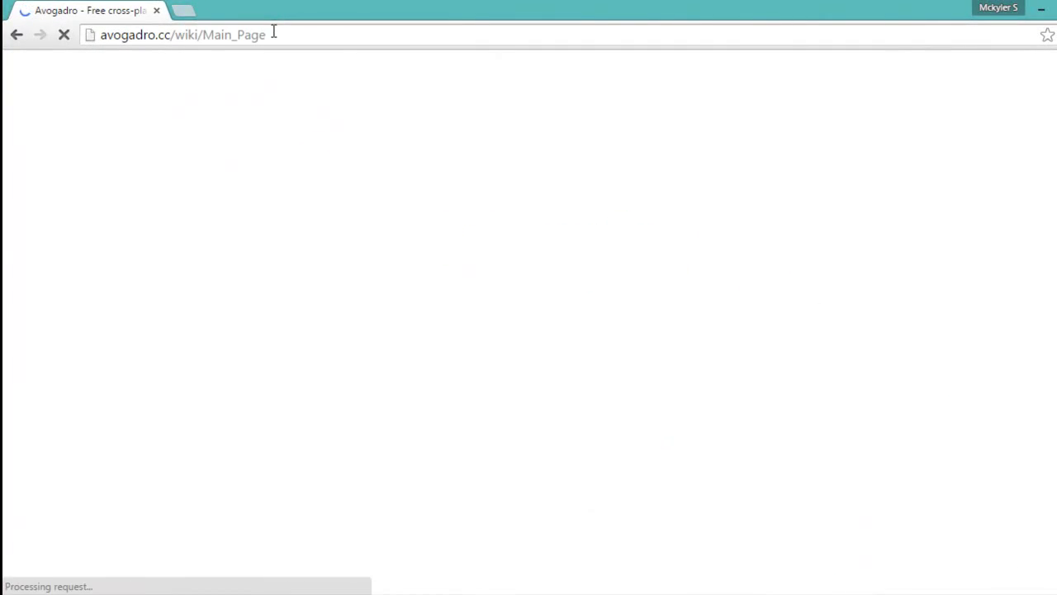
{"action": "scroll", "coordinate": [443, 163], "scroll_direction": "down", "scroll_amount": 2}
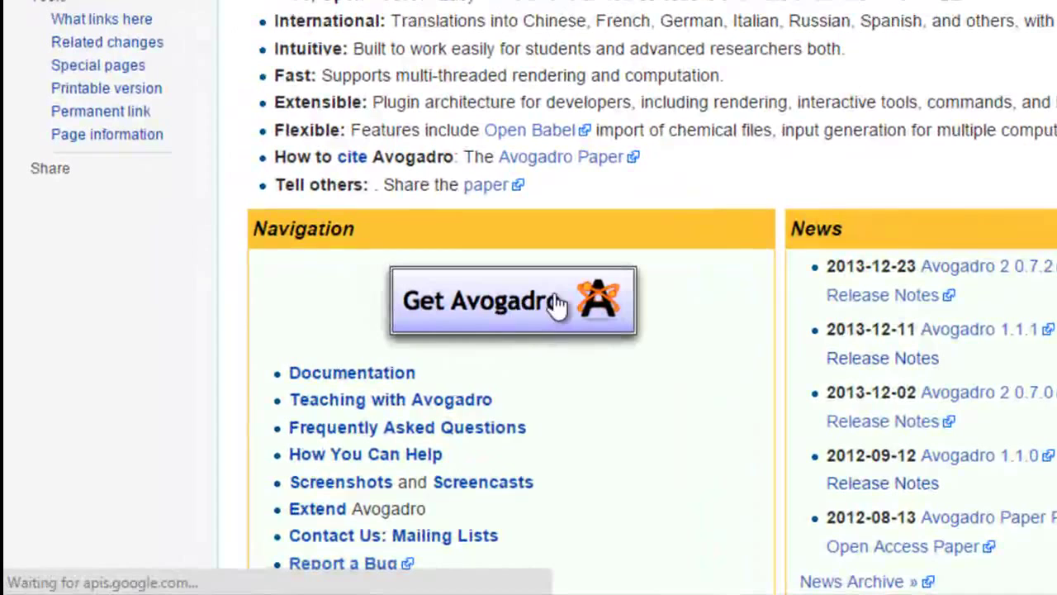
{"action": "left_click", "coordinate": [578, 307]}
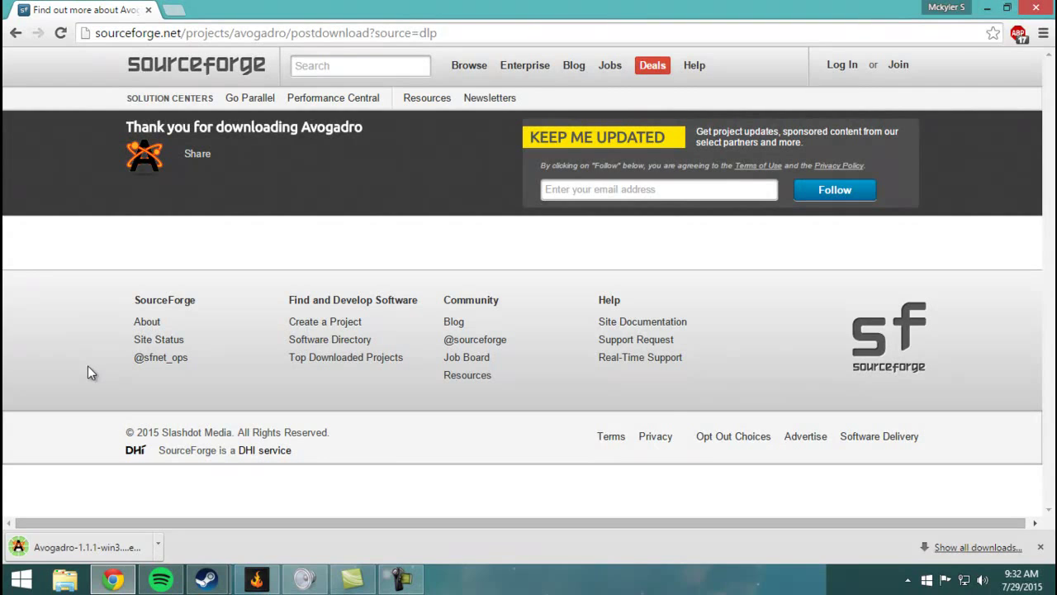
Launch the downloaded Avogadro installer and advance past its welcome page.
{"action": "left_click", "coordinate": [108, 548]}
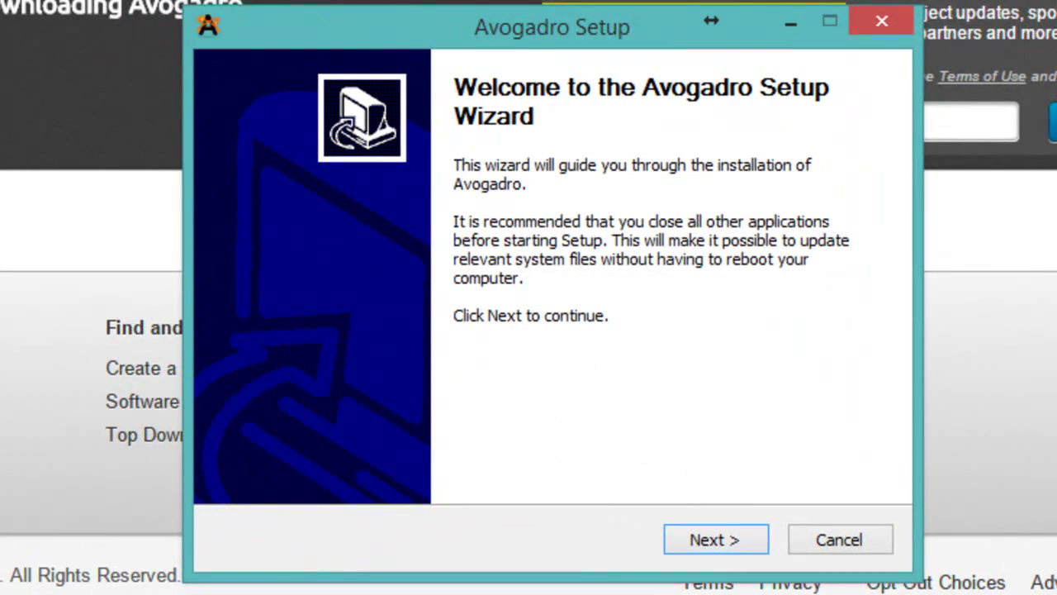
{"action": "left_click", "coordinate": [718, 542]}
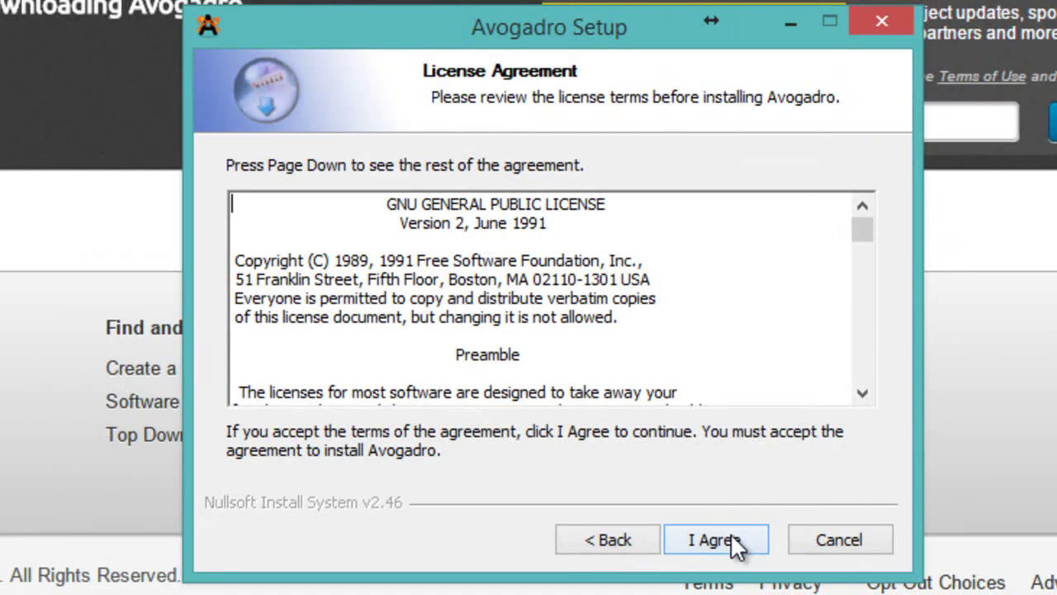
Accept the GPL license and request an Avogadro desktop icon.
{"action": "left_click", "coordinate": [733, 542]}
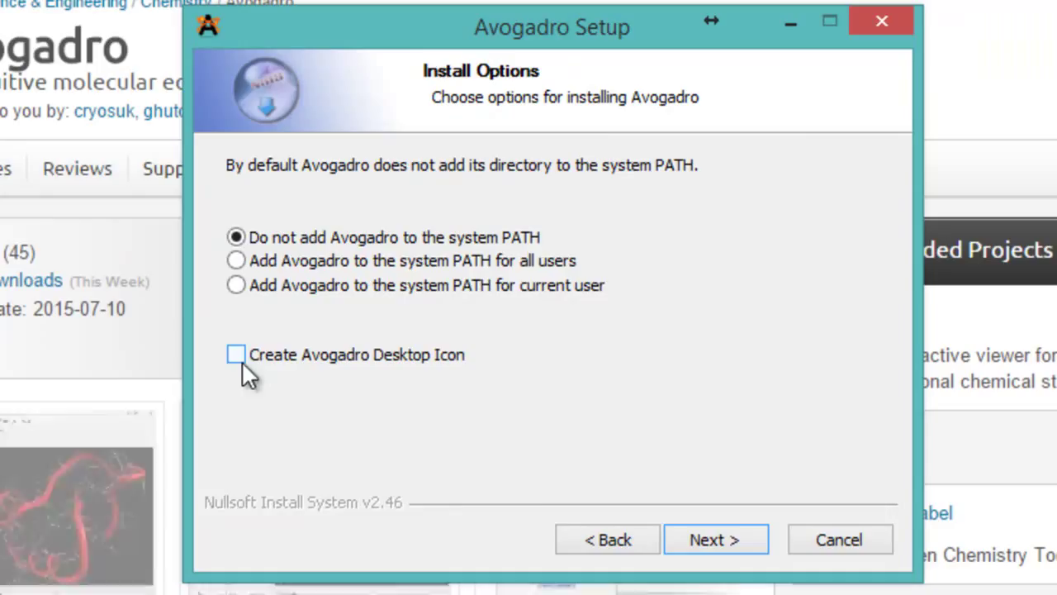
{"action": "left_click", "coordinate": [237, 355]}
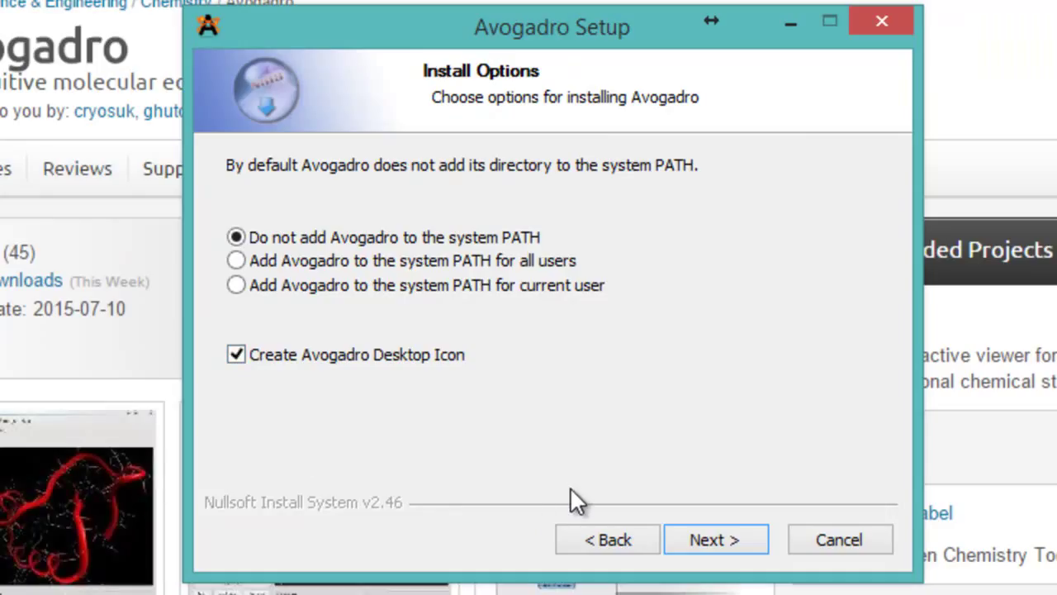
{"action": "left_click", "coordinate": [717, 551]}
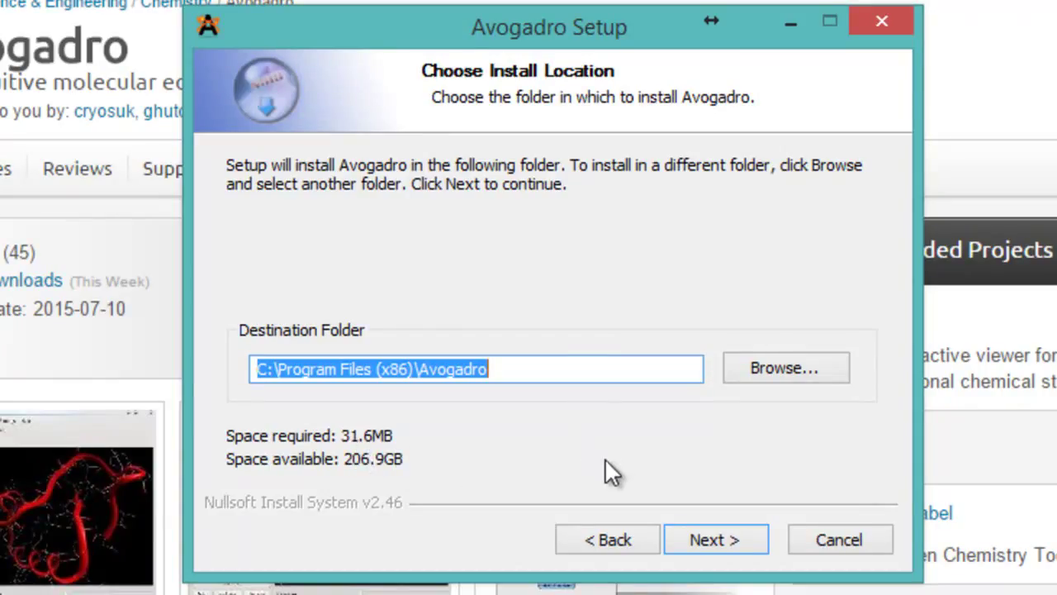
Install Avogadro to C:\Program Files (x86)\Avogadro, finish setup, and minimize Chrome.
{"action": "left_click", "coordinate": [681, 538]}
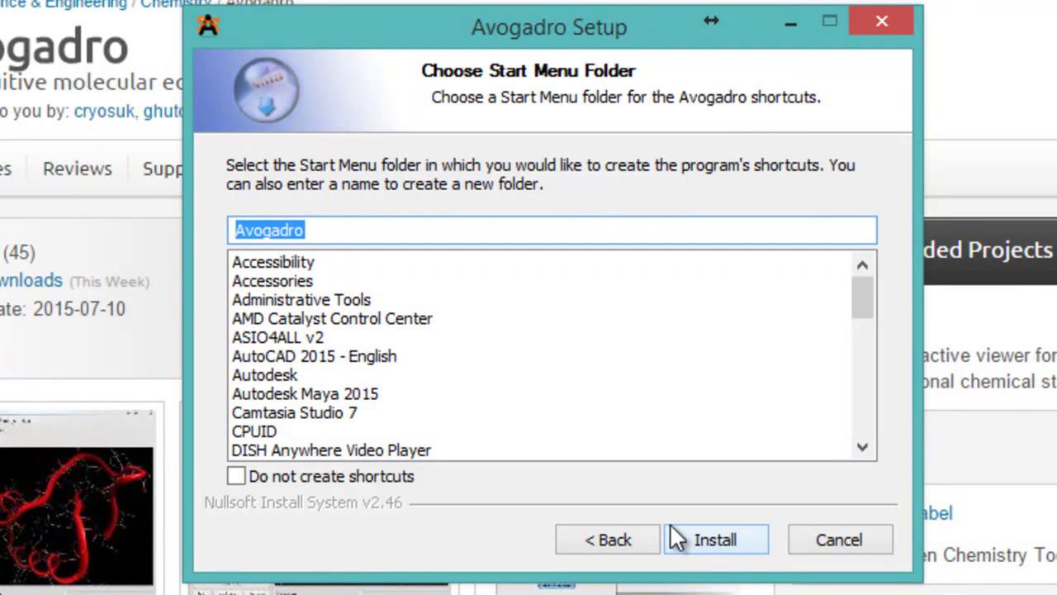
{"action": "left_click", "coordinate": [722, 537]}
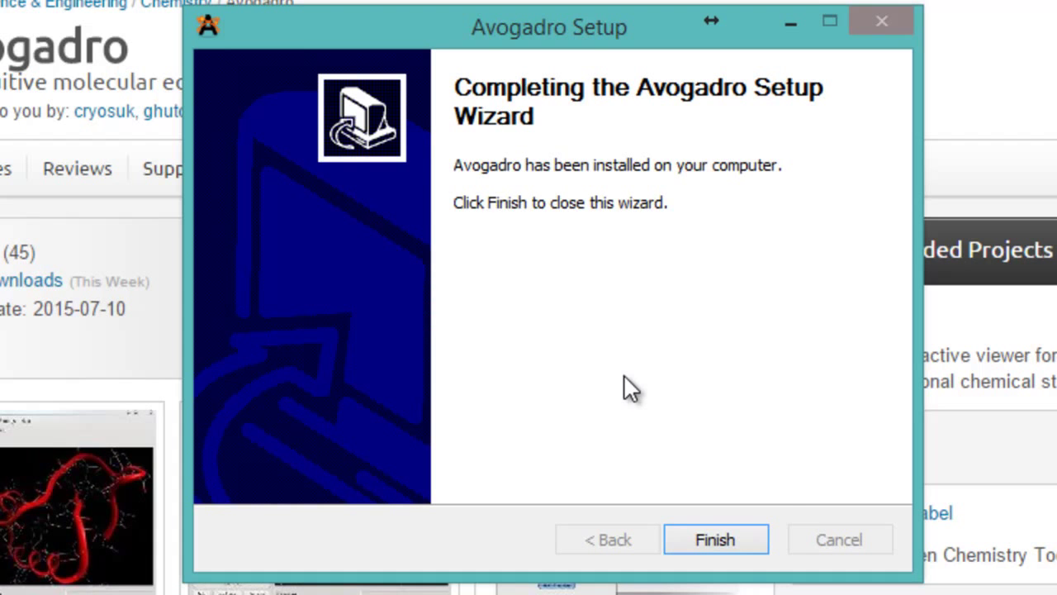
{"action": "left_click", "coordinate": [730, 539]}
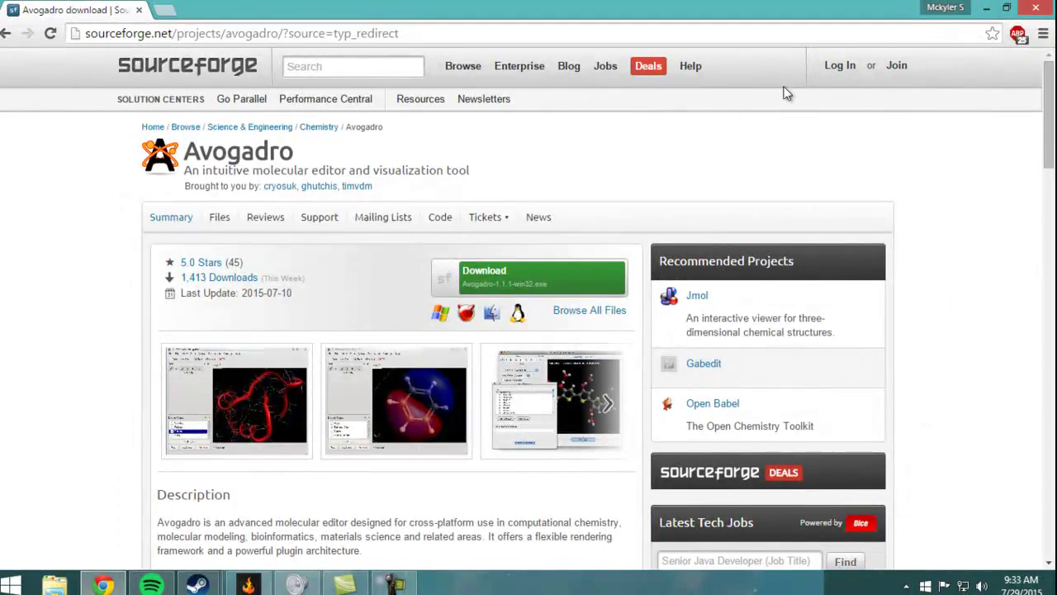
{"action": "left_click", "coordinate": [986, 9]}
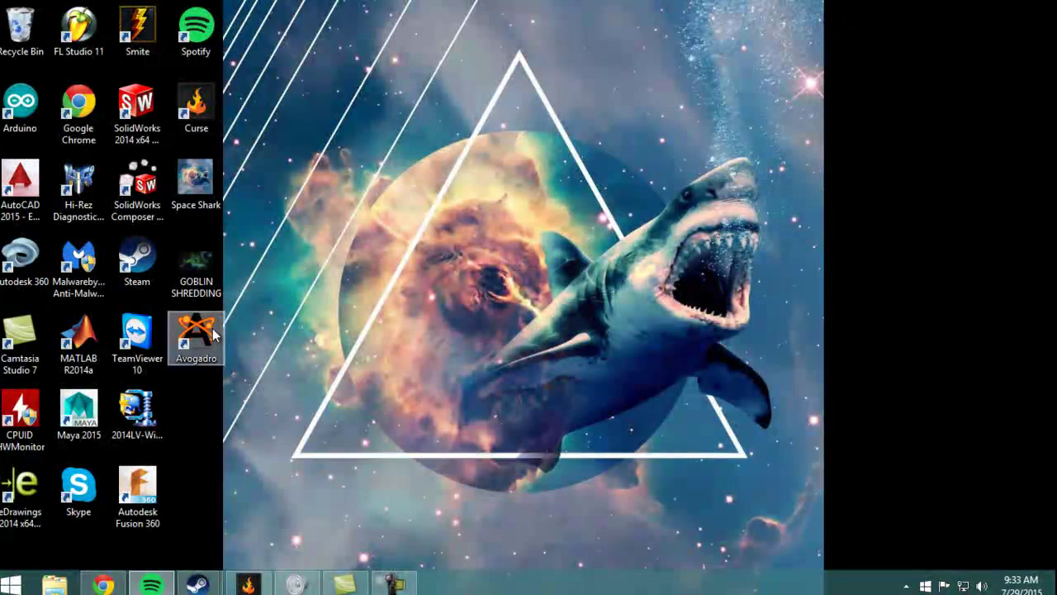
Launch Avogadro from its desktop icon and nudge the untitled.cml window up-left.
{"action": "double_click", "coordinate": [212, 328]}
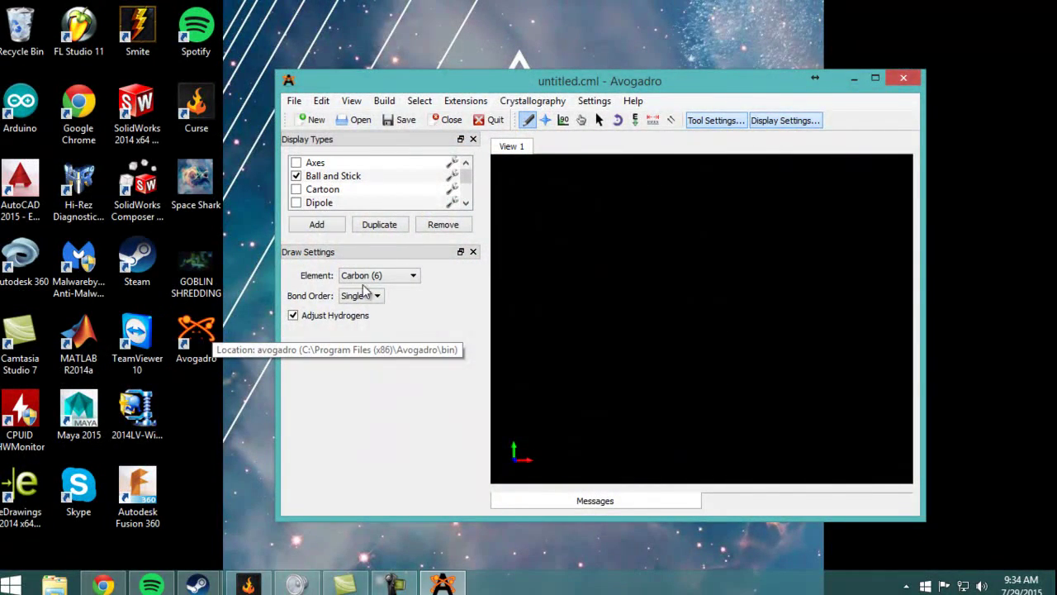
{"action": "left_click_drag", "start_coordinate": [683, 84], "coordinate": [638, 64]}
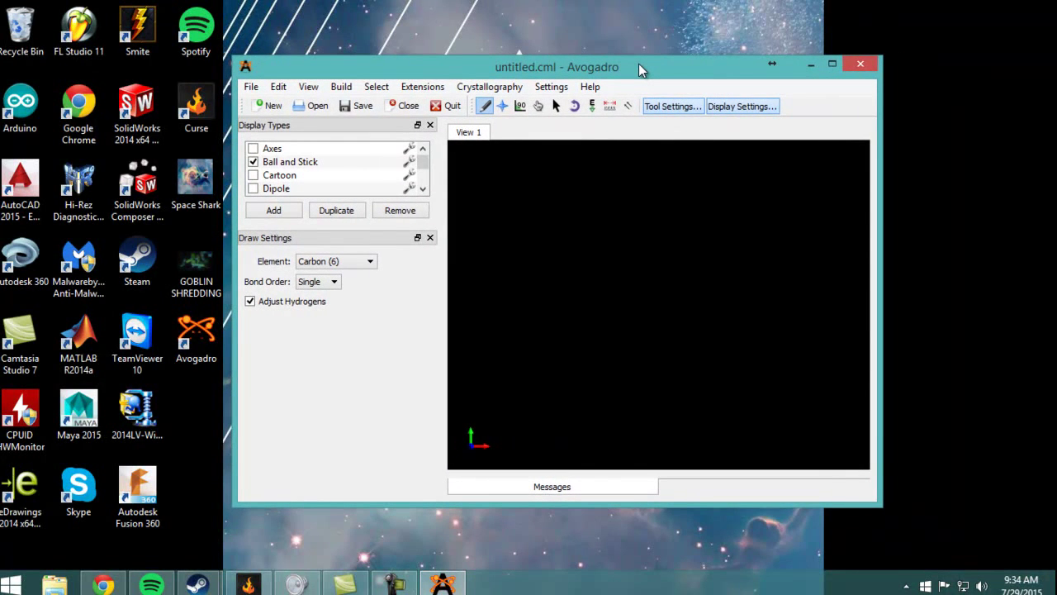